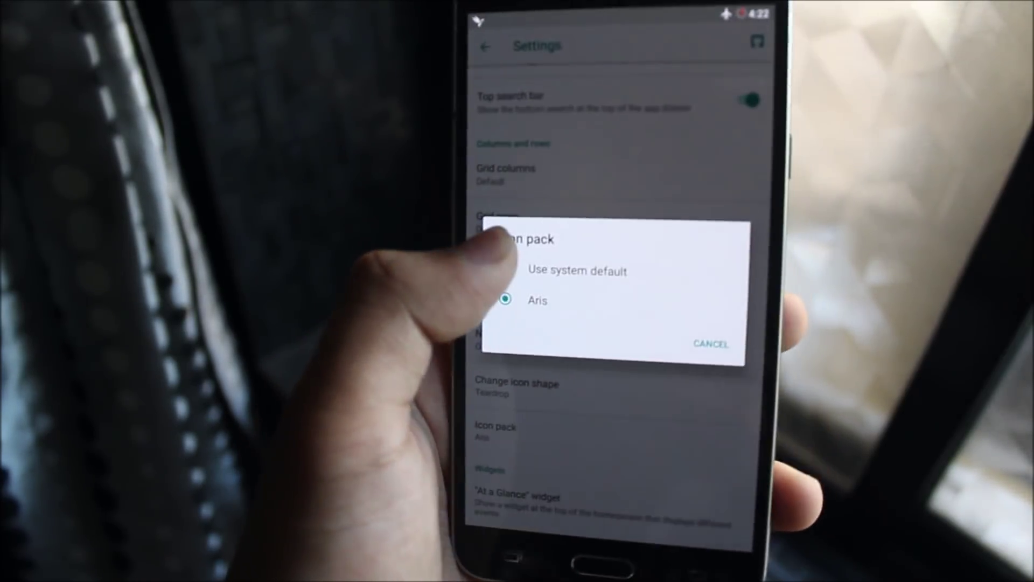
- Revert the Pixel Launcher icon pack to system default, then open Settings from the app drawer
left_click(522, 276)
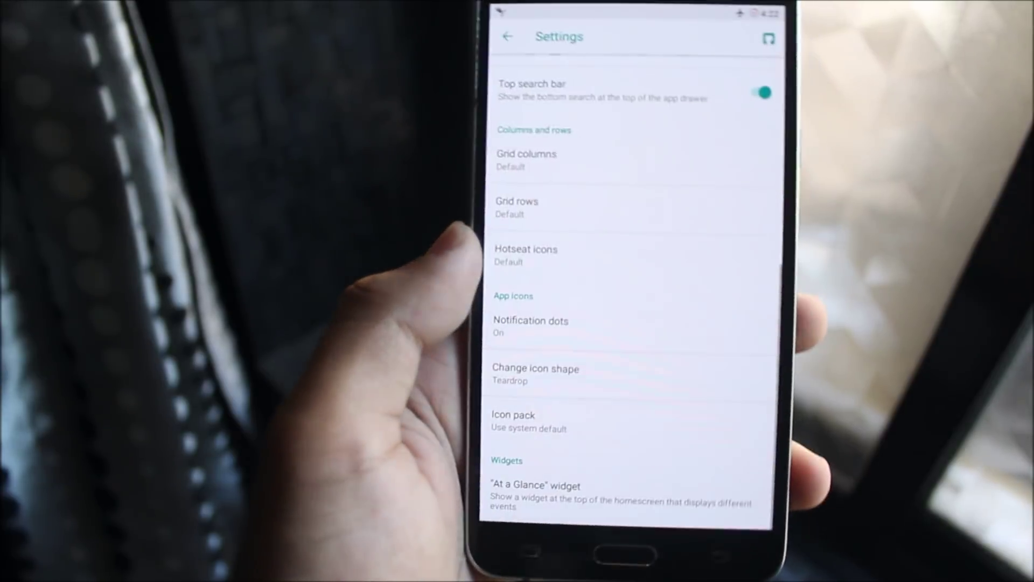
left_click(628, 553)
left_click_drag(566, 453, 566, 243)
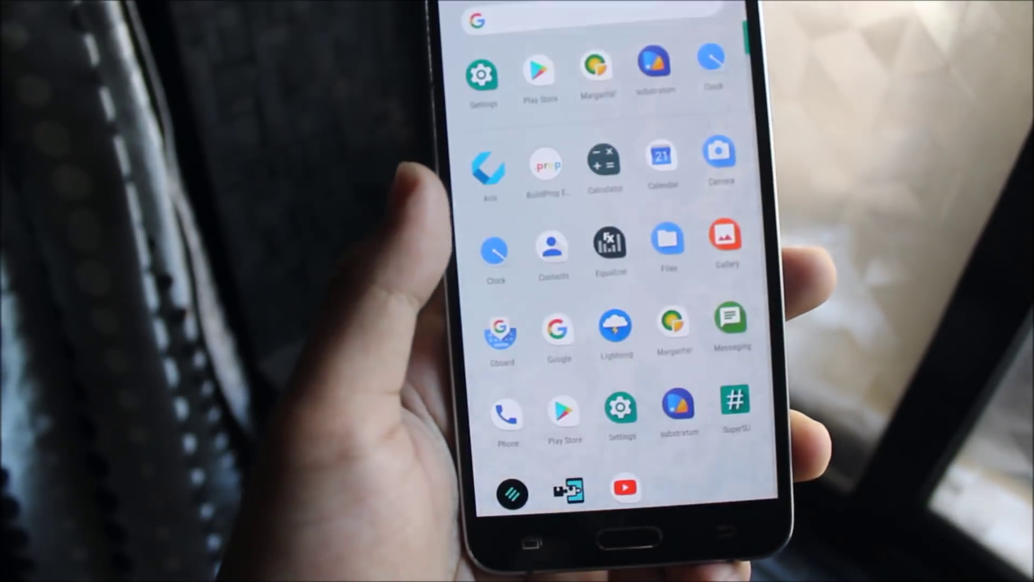
left_click(606, 406)
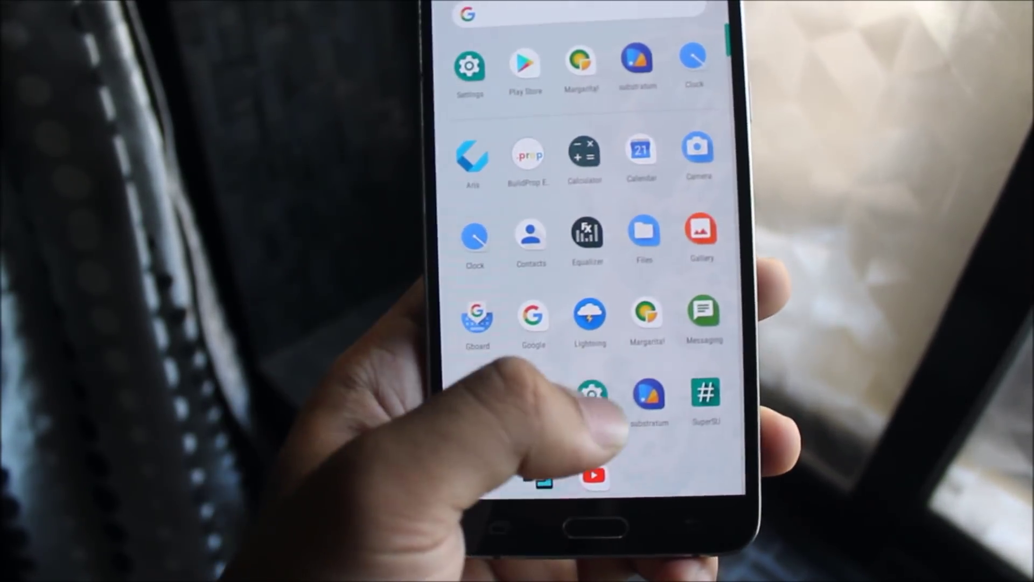
left_click_drag(485, 364, 456, 202)
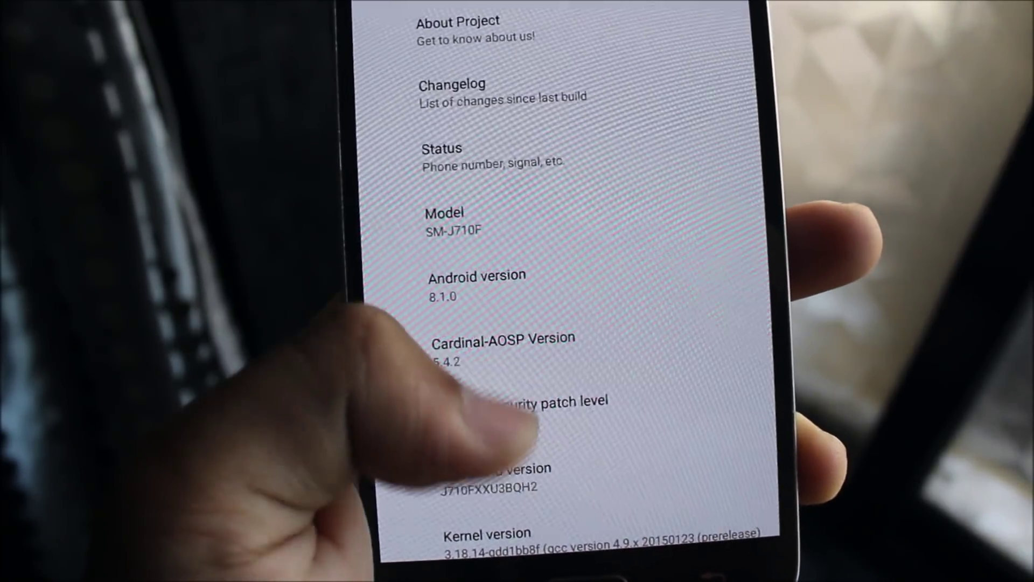
scroll(573, 291, "down", 3)
scroll(574, 291, "down", 3)
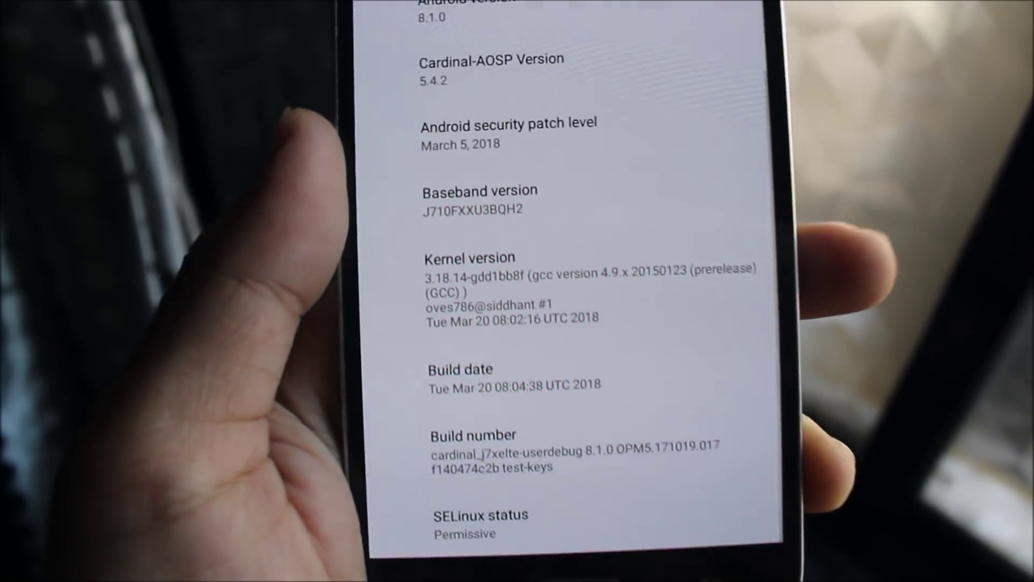
key("Escape")
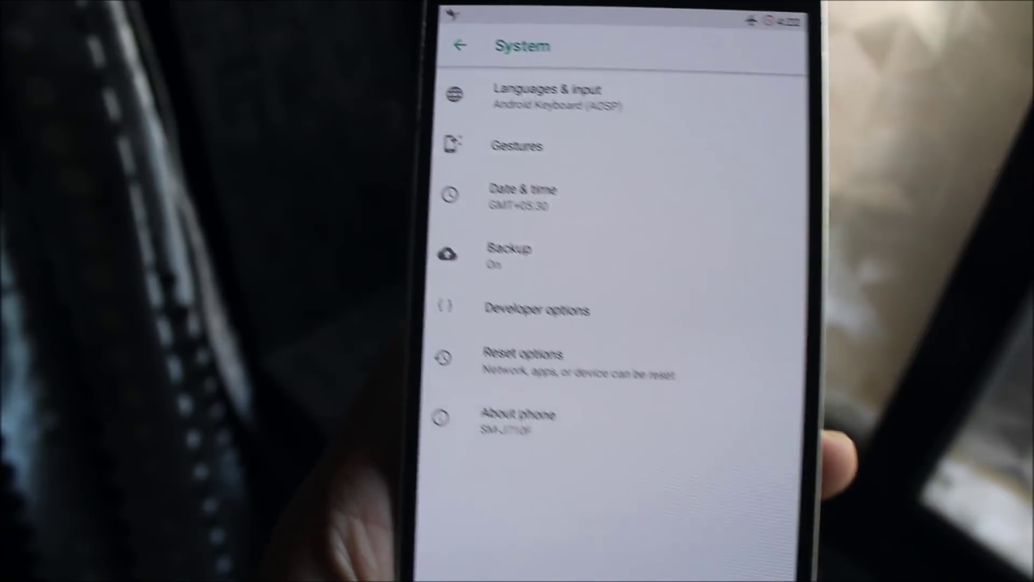
key("Escape")
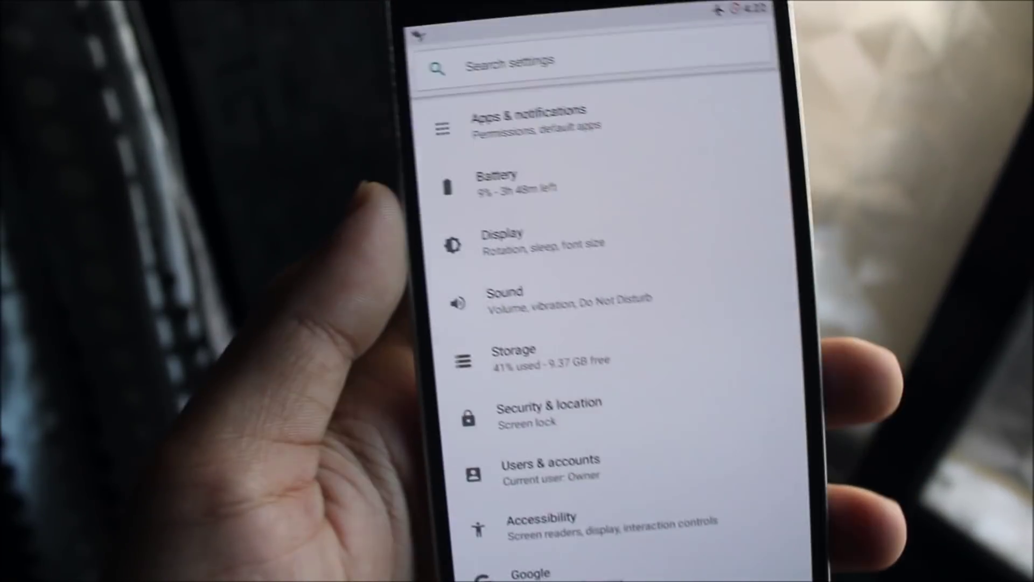
scroll(574, 323, "up", 4)
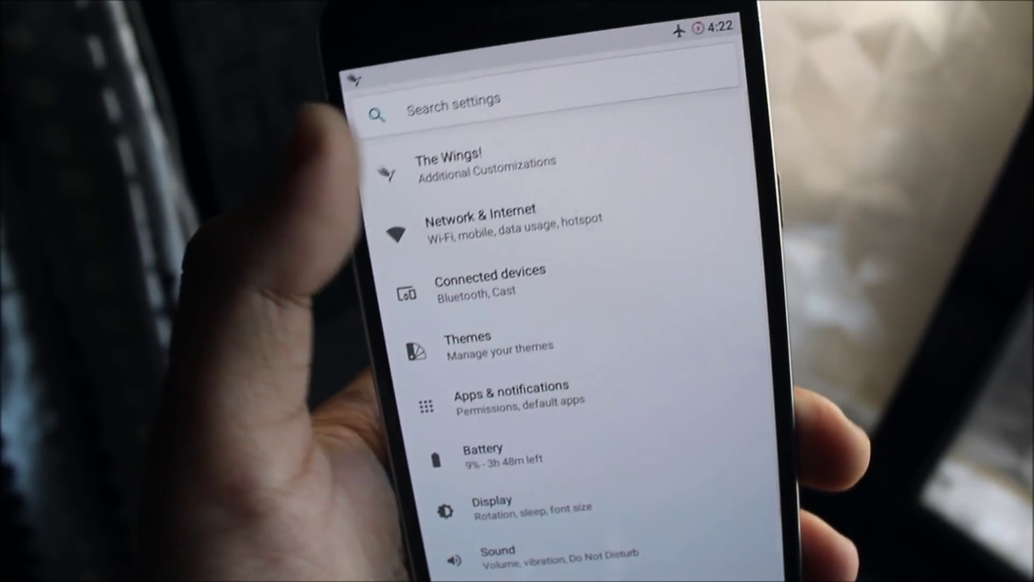
left_click(478, 133)
left_click(404, 146)
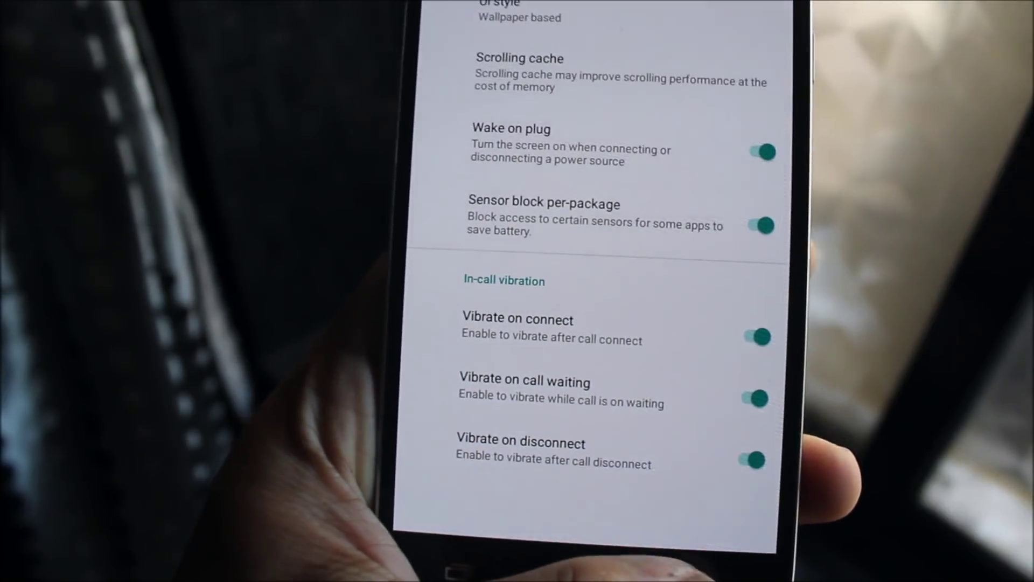
- Browse The Wings! StatusBar, Buttons and Lockscreen options, then return to the main Settings list
key("Escape")
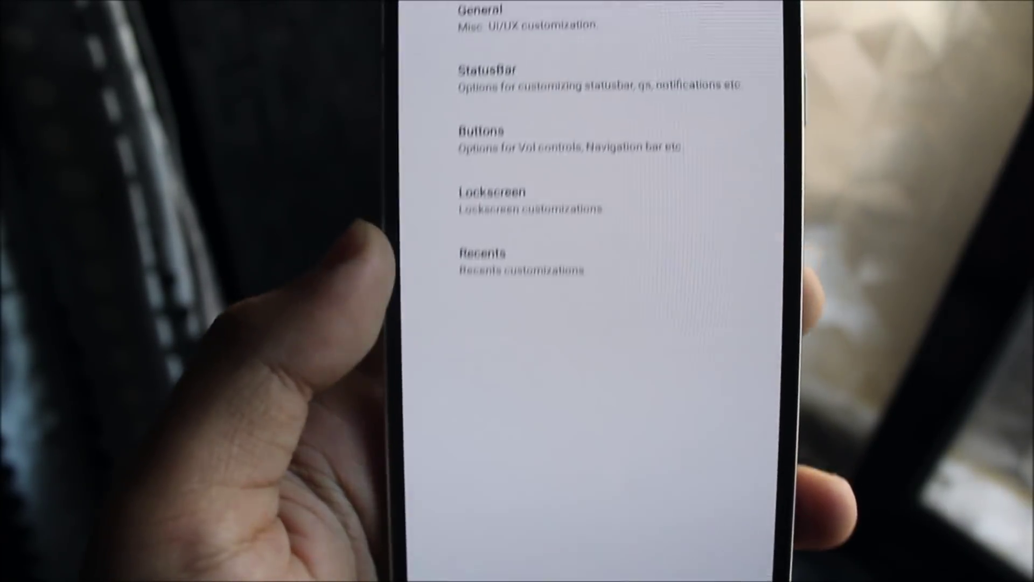
left_click(487, 77)
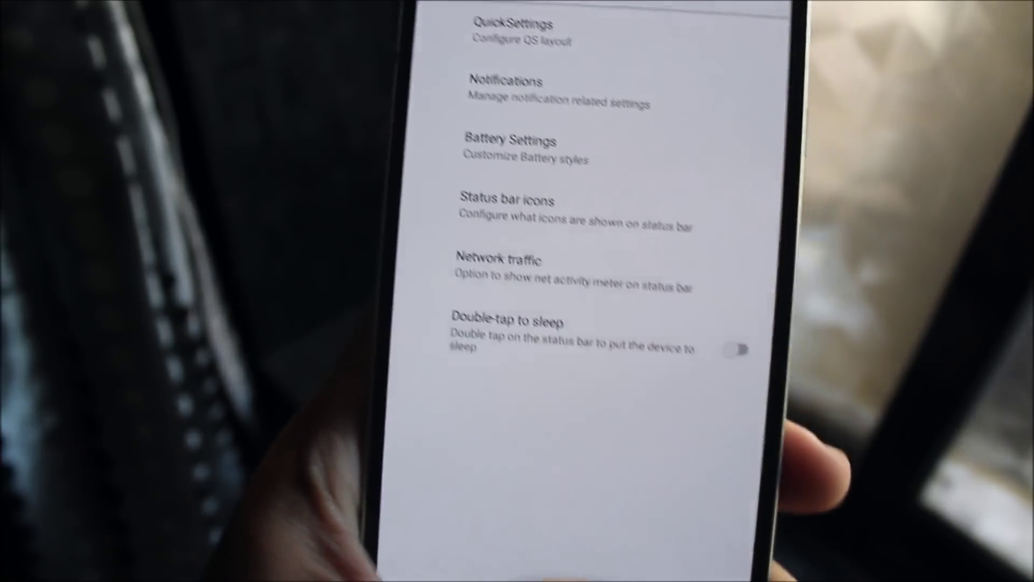
key("Escape")
left_click(473, 242)
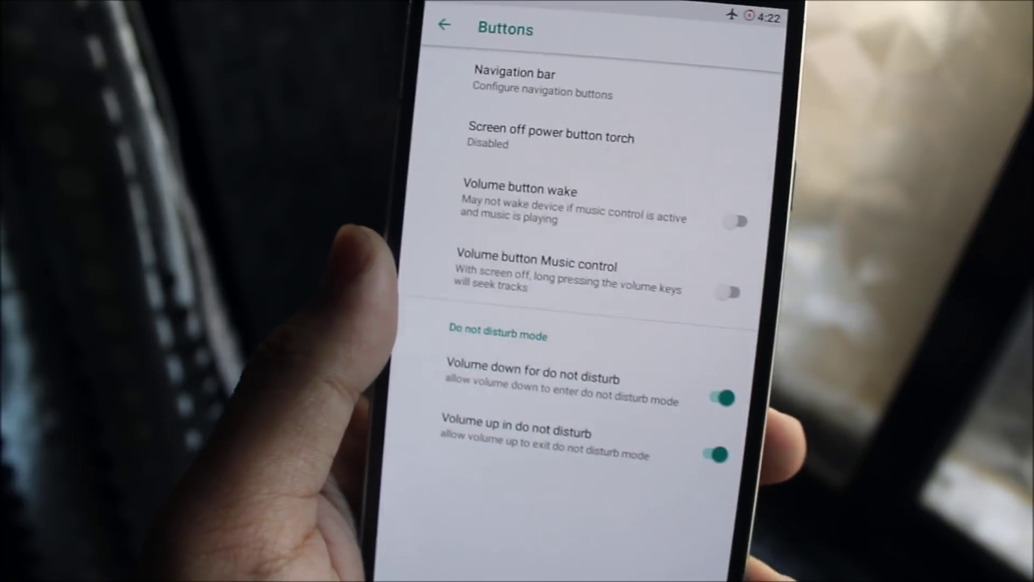
key("Escape")
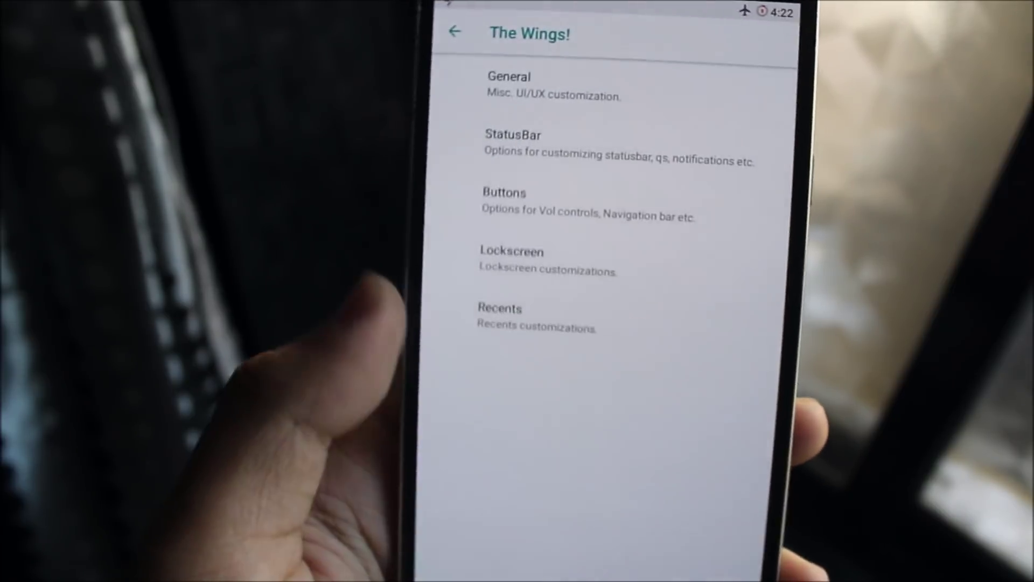
left_click(485, 283)
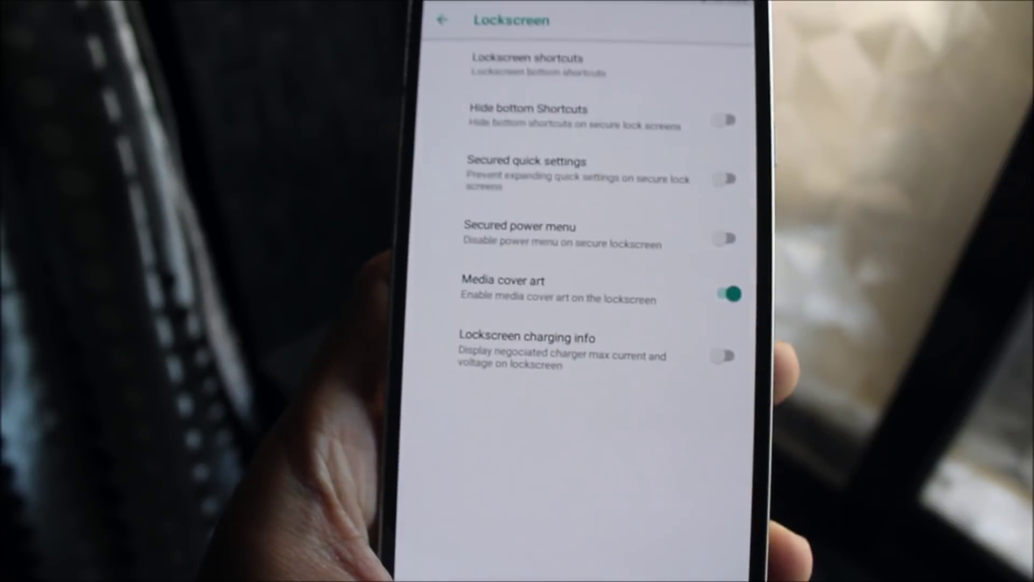
key("Escape")
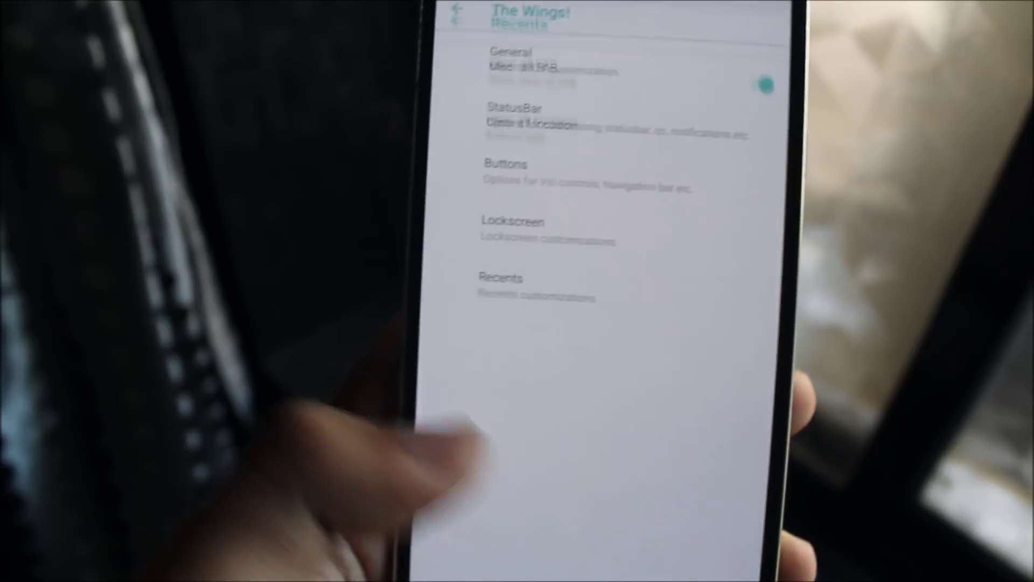
key("Escape")
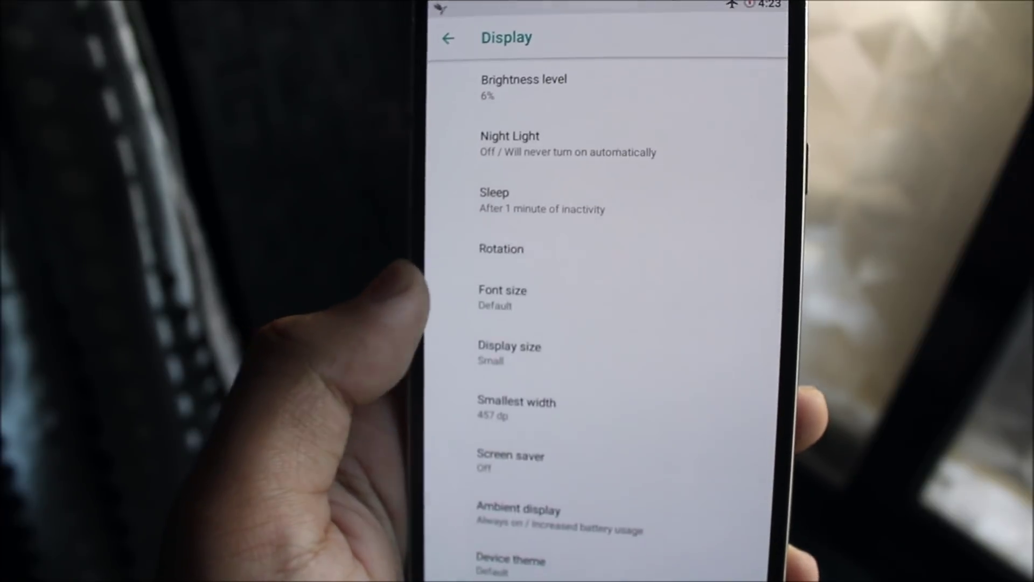
- Open the Ambient display options from the Display settings page
left_click(530, 489)
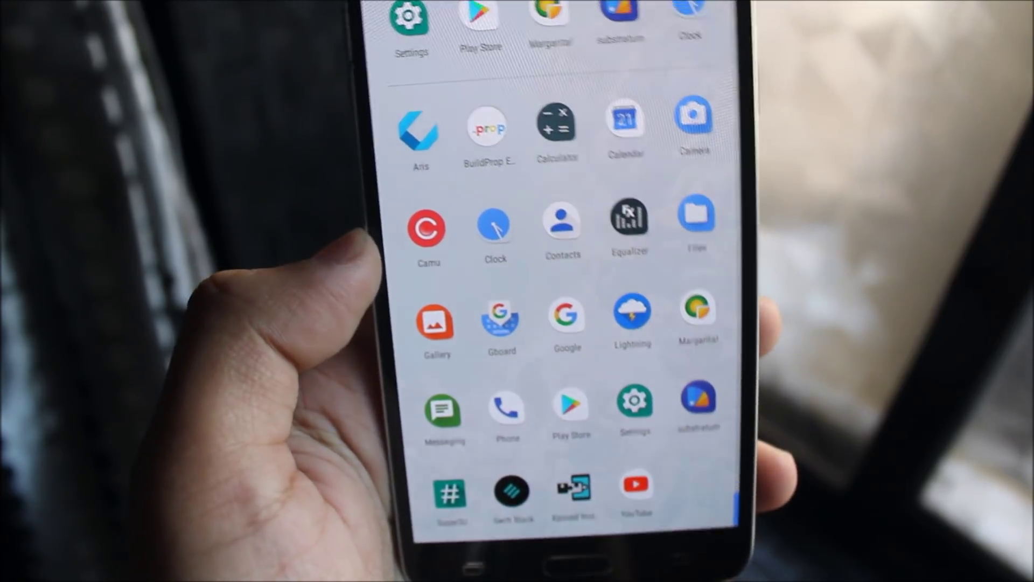
- Close and briefly reopen the app drawer, ending on the beach-wallpaper home screen
mouse_move(501, 242)
left_mouse_down()
mouse_move(485, 453)
mouse_move(485, 202)
mouse_move(469, 388)
left_mouse_up()
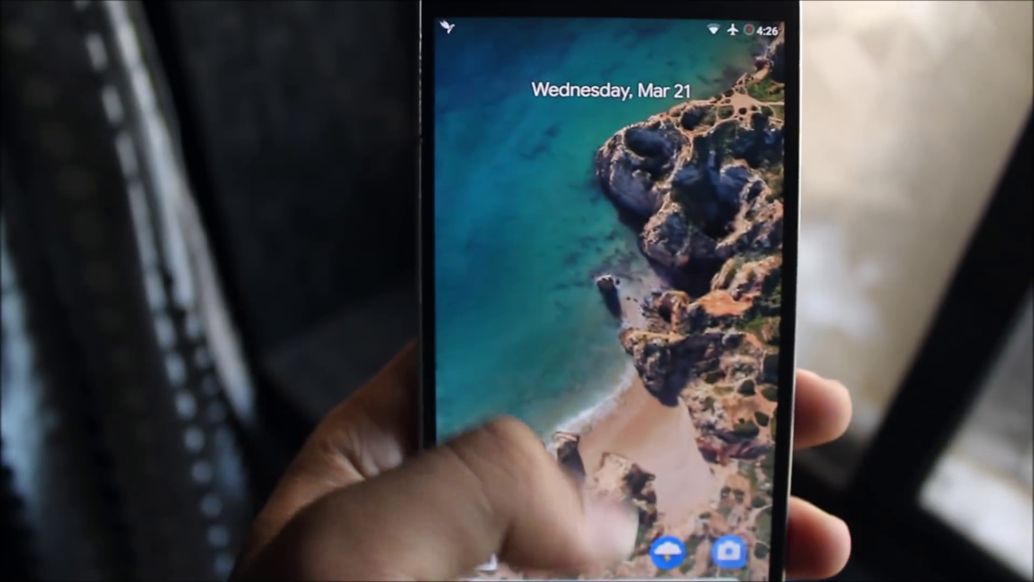
mouse_move(554, 496)
left_mouse_down()
mouse_move(469, 218)
mouse_move(509, 461)
mouse_move(428, 210)
left_mouse_up()
left_click_drag(534, 267, 509, 441)
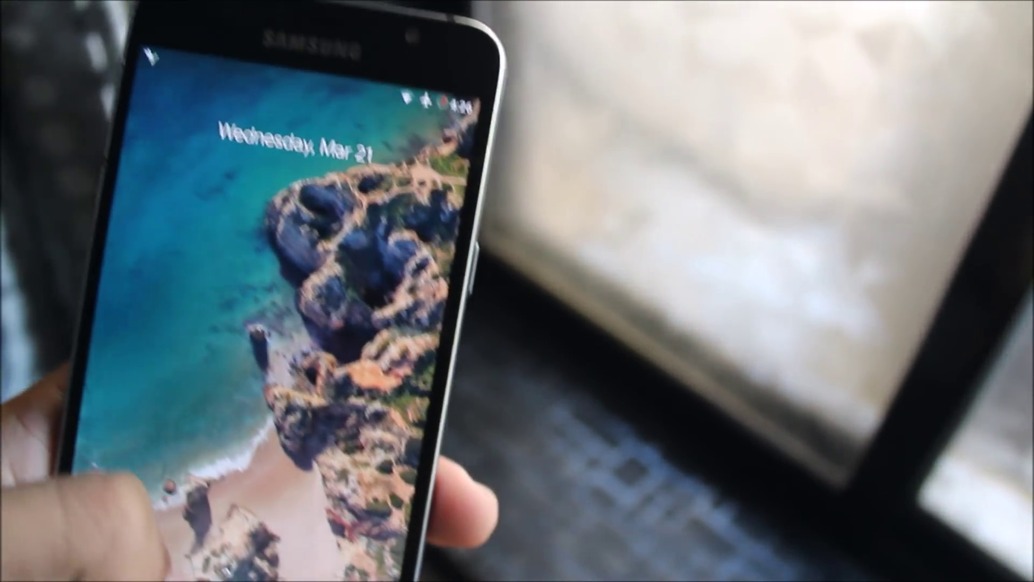
left_click_drag(340, 202, 340, 444)
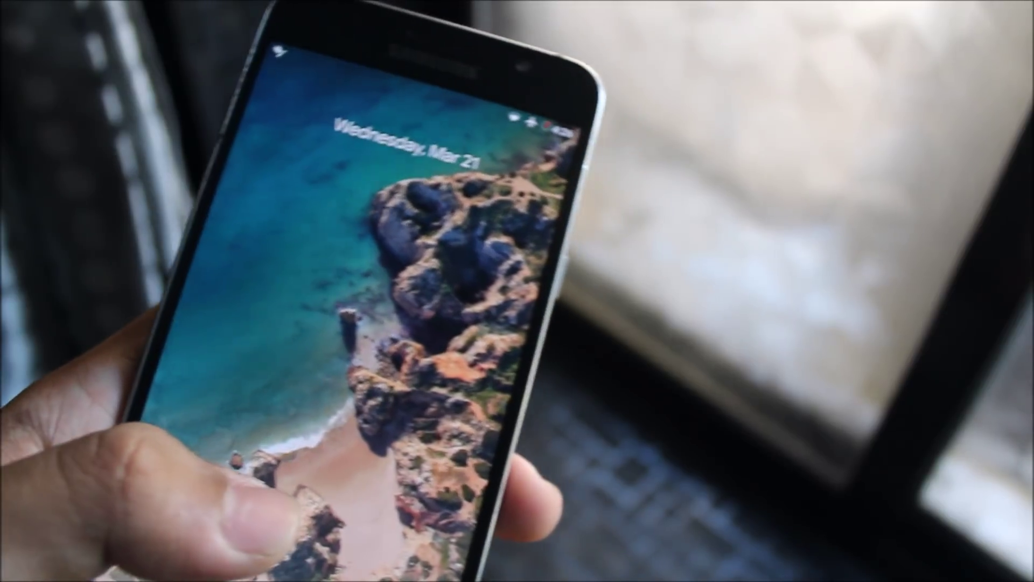